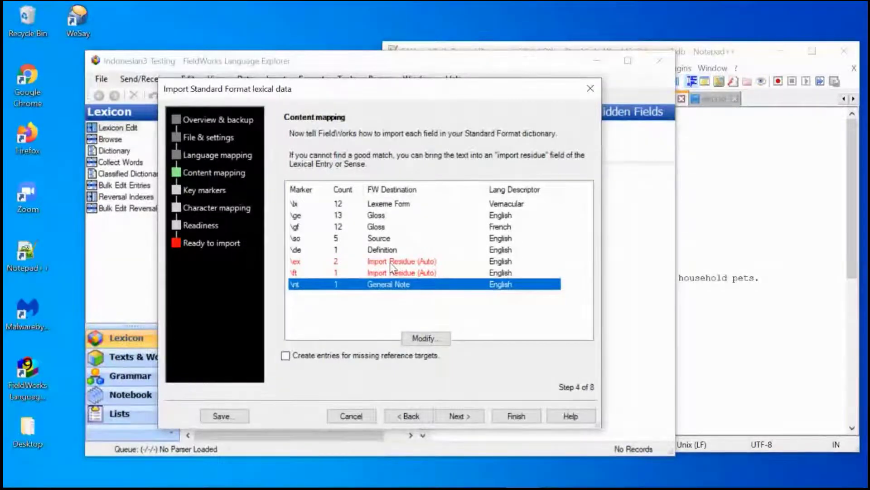
Step: Map the \ex marker to the Example field instead of automatic import residue, with Vernacular as its language descriptor
click(391, 262)
click(428, 338)
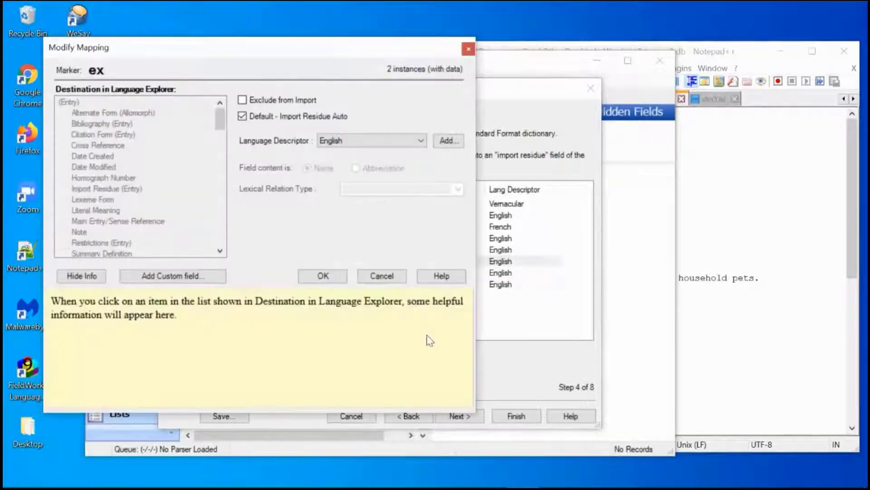
click(242, 117)
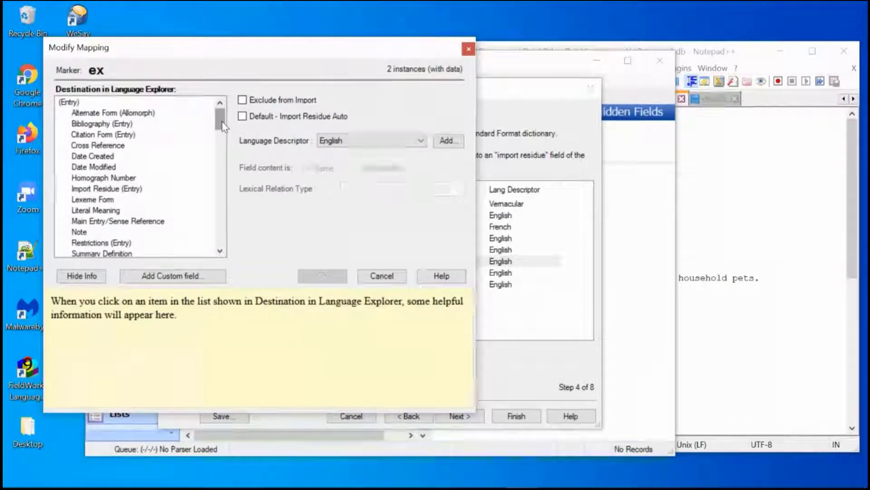
drag(222, 126, 223, 159)
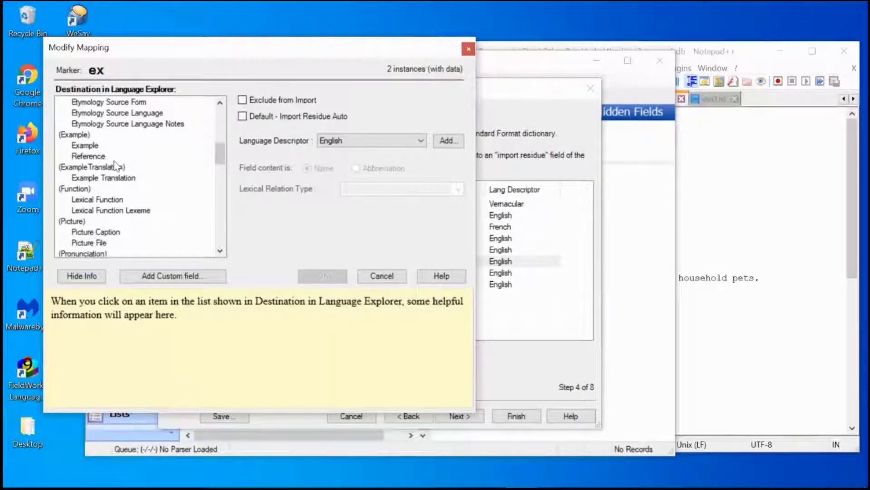
click(89, 148)
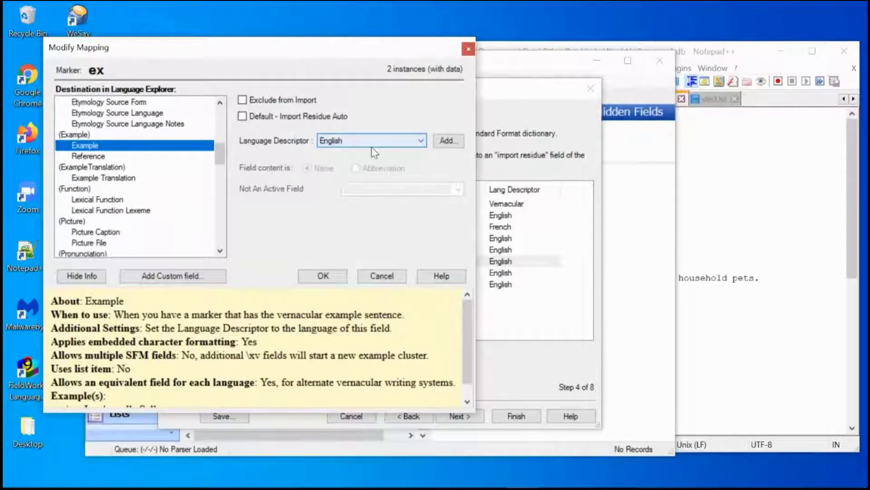
click(421, 144)
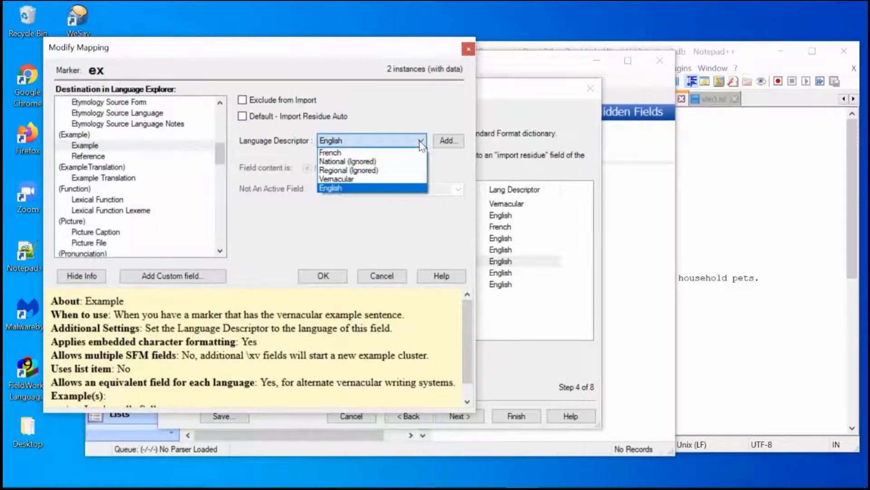
click(347, 182)
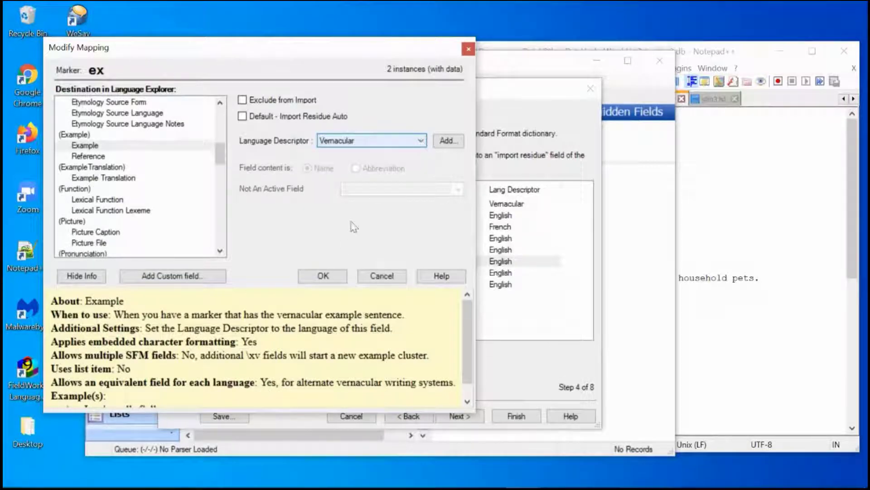
click(323, 277)
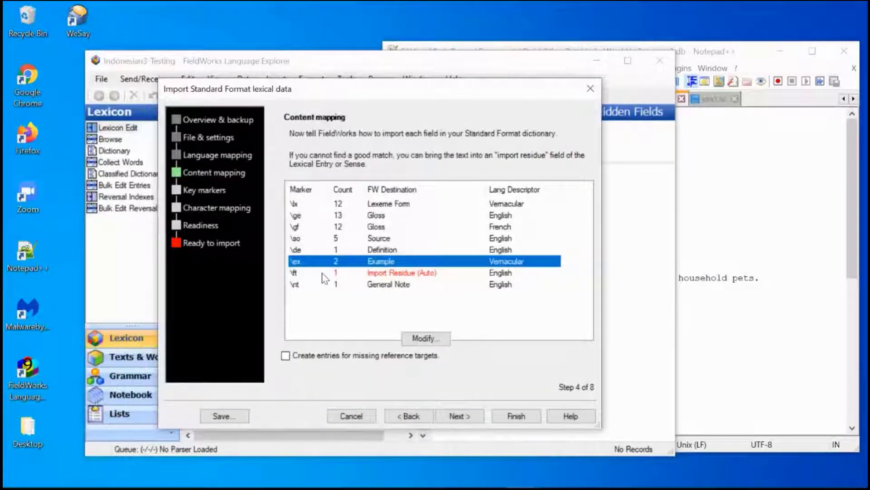
Step: Map the \ft marker to the Example Translation field instead of automatic import residue, keeping English as its language descriptor
click(385, 274)
click(425, 339)
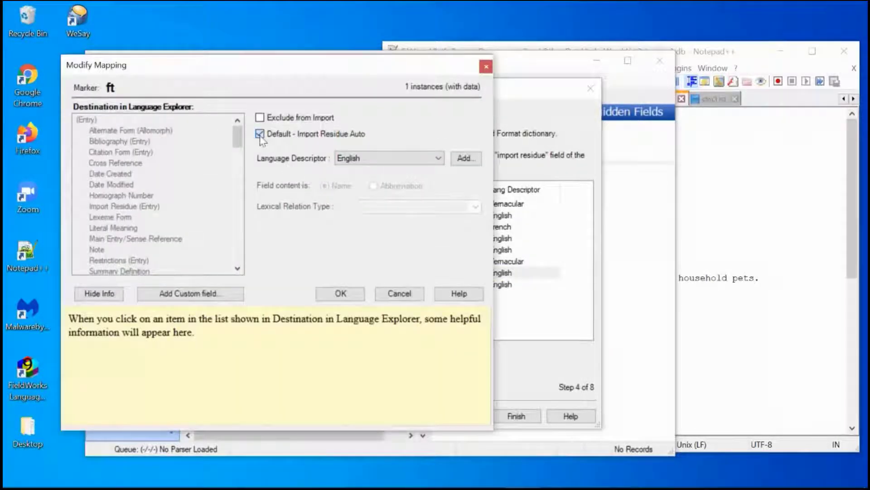
click(260, 133)
drag(238, 143, 237, 178)
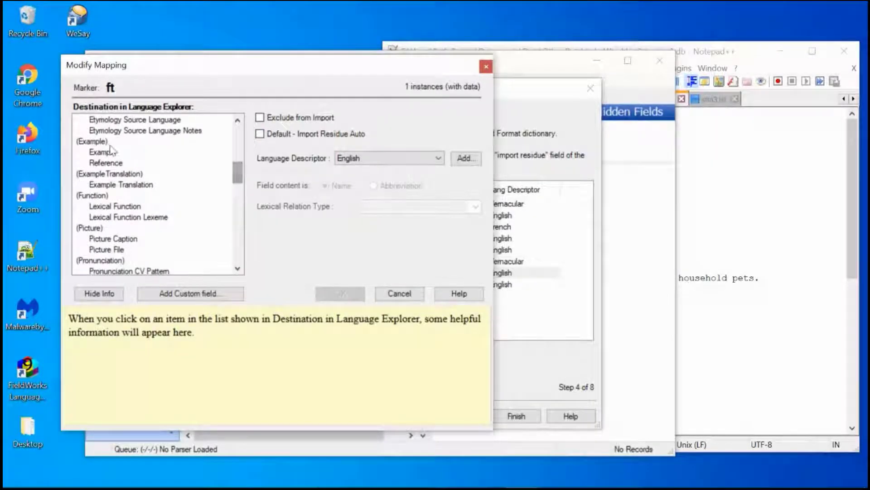
click(109, 185)
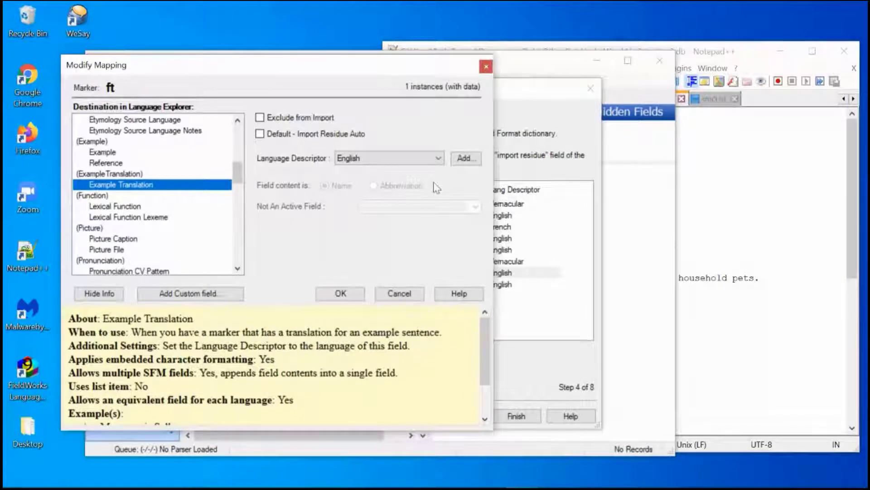
click(439, 159)
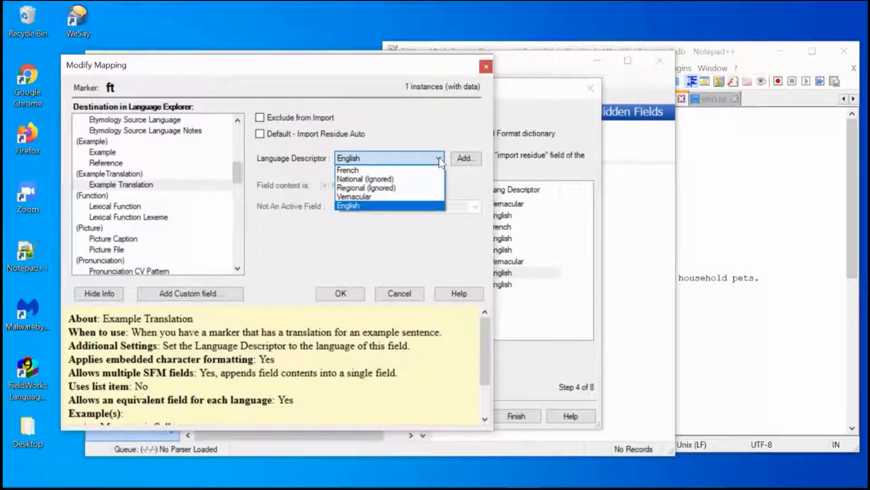
click(433, 136)
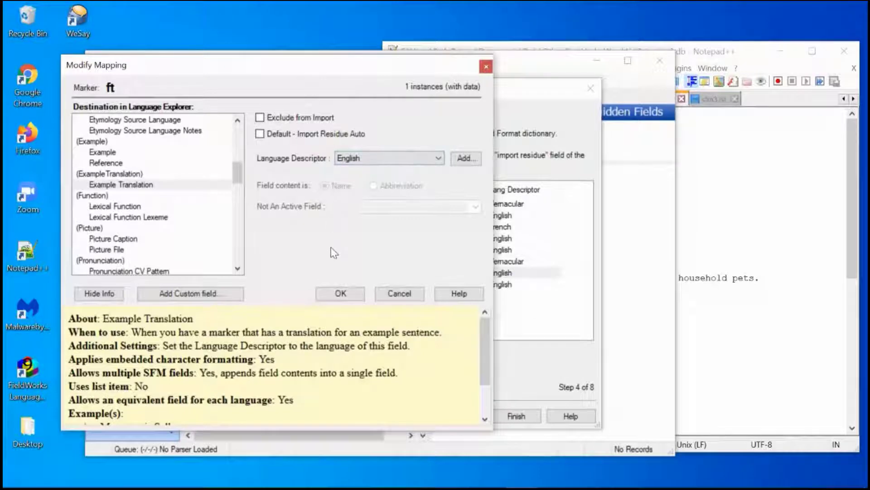
click(333, 289)
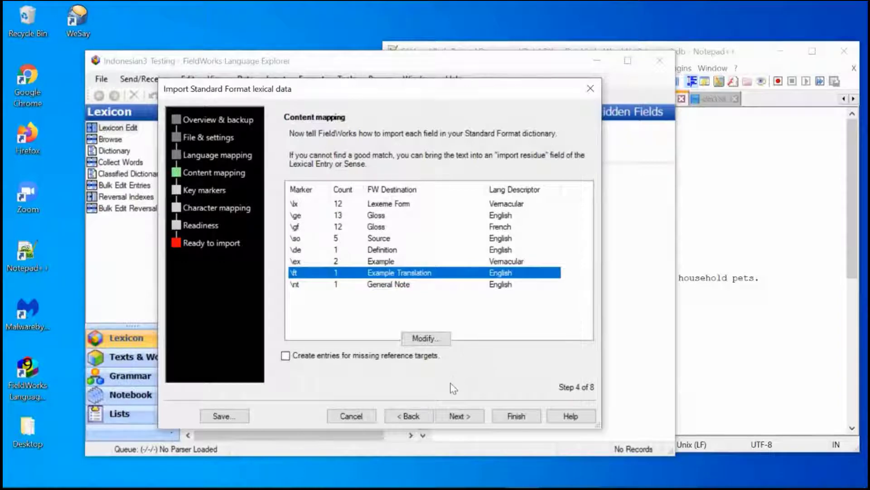
Step: Set \ex as the key marker for Example and \ft for Example Translation, and save the import settings
click(451, 416)
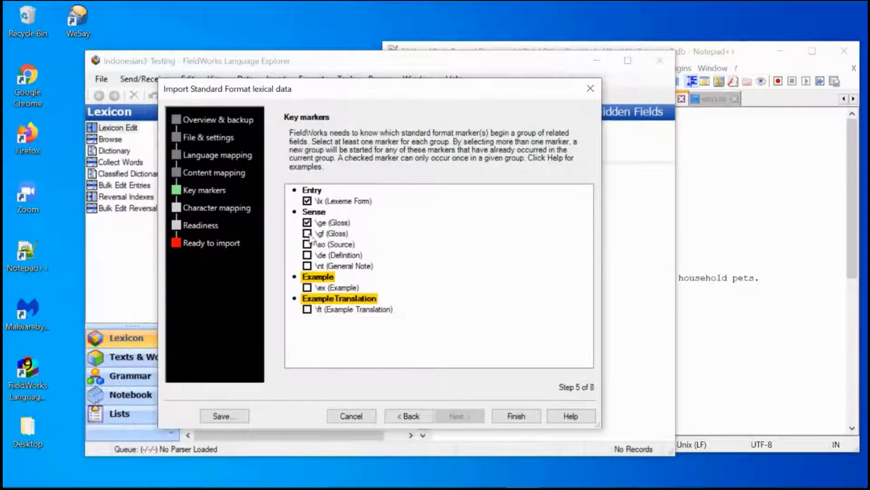
click(310, 237)
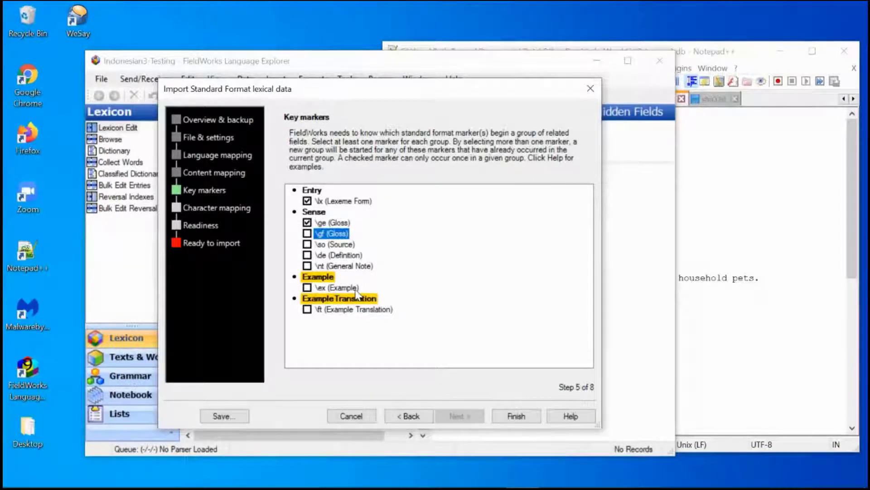
click(307, 287)
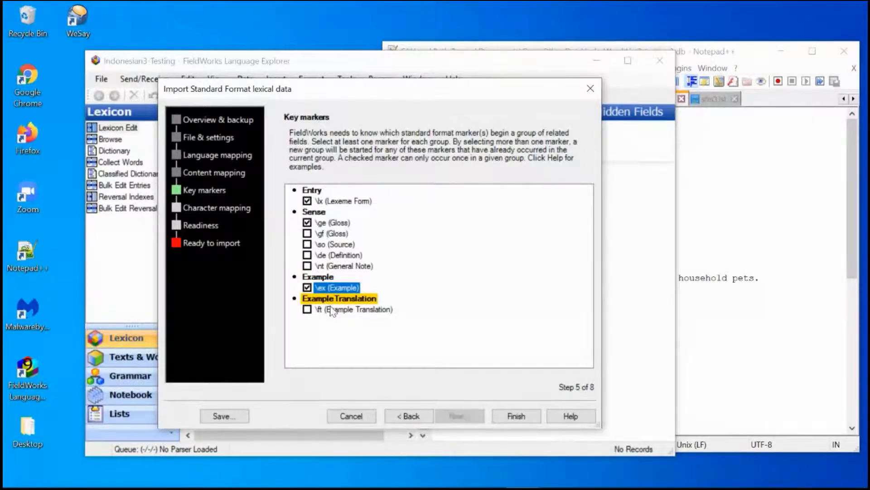
click(307, 310)
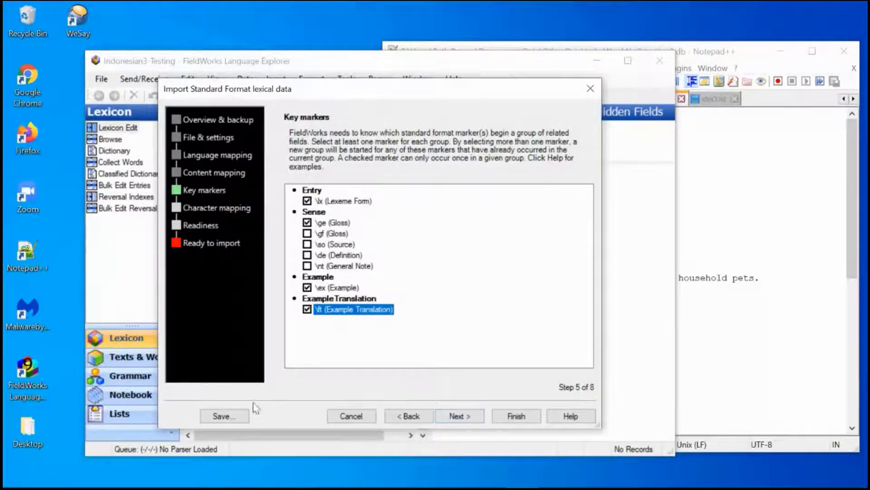
click(222, 414)
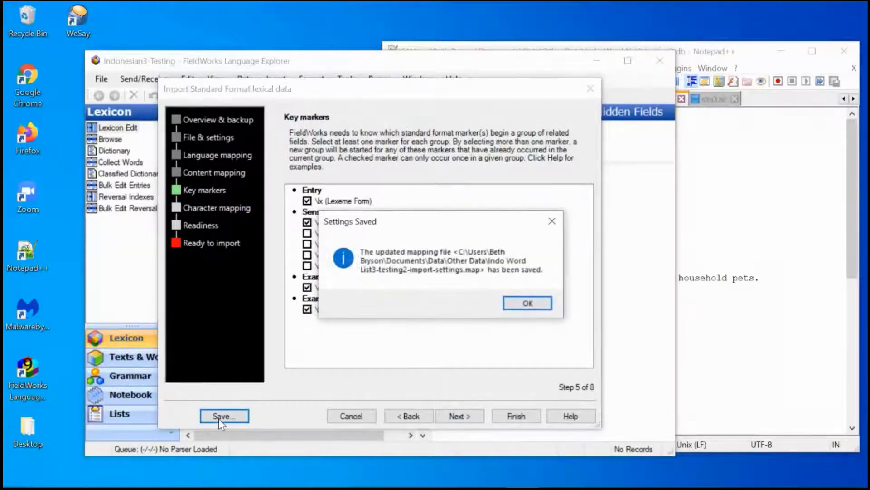
click(528, 304)
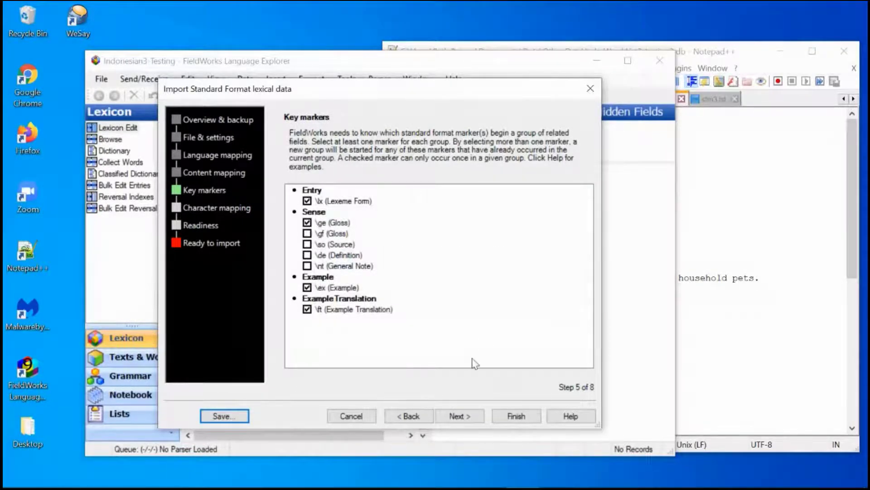
Step: Proceed without any character mapping to the readiness check, generate the readiness report and review it
click(458, 416)
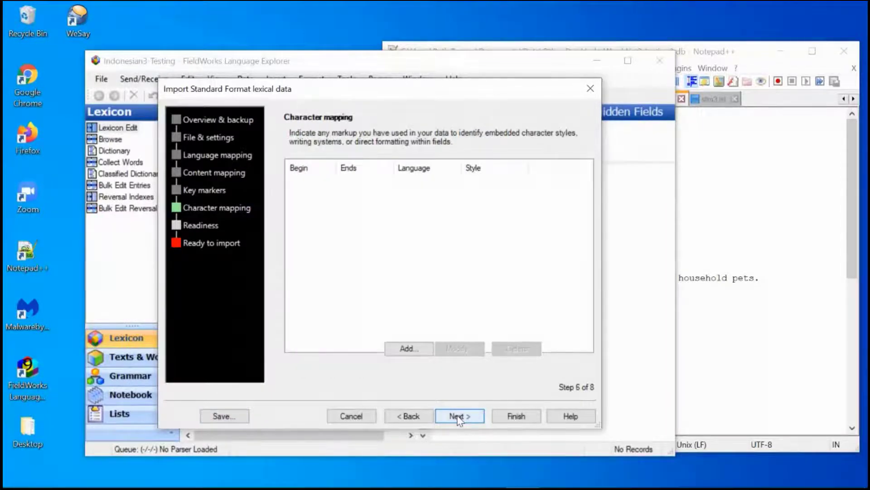
click(459, 417)
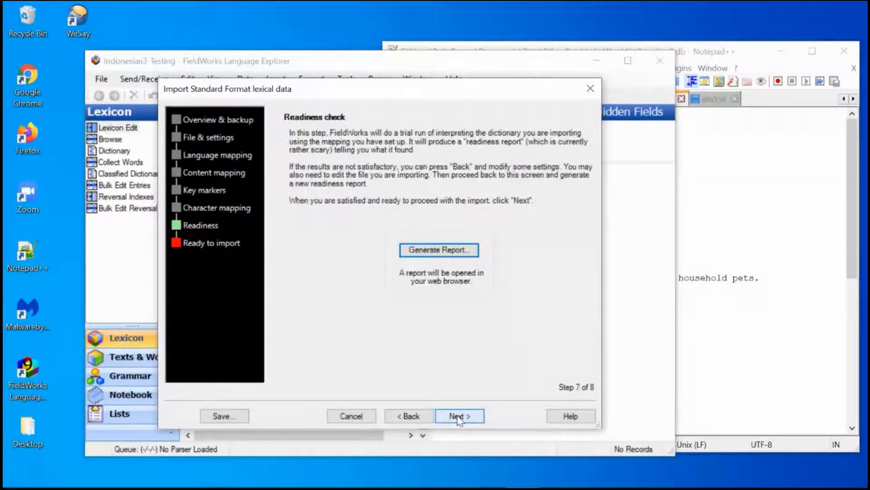
click(435, 251)
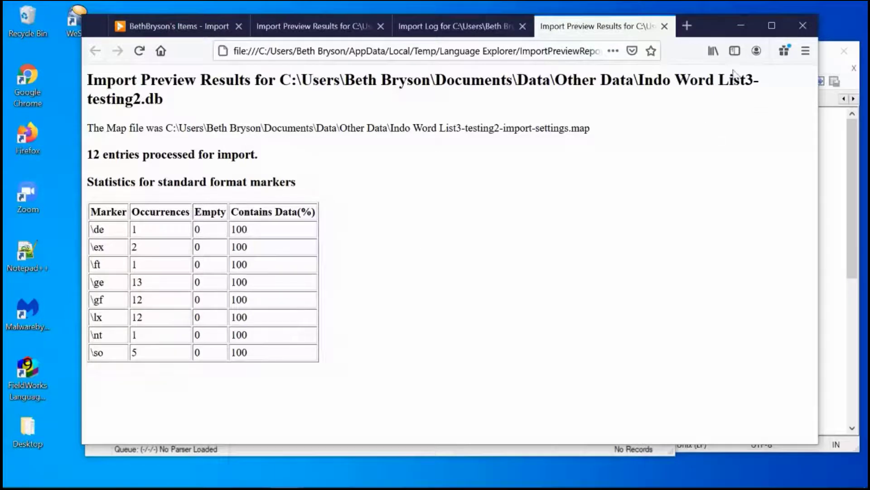
click(742, 31)
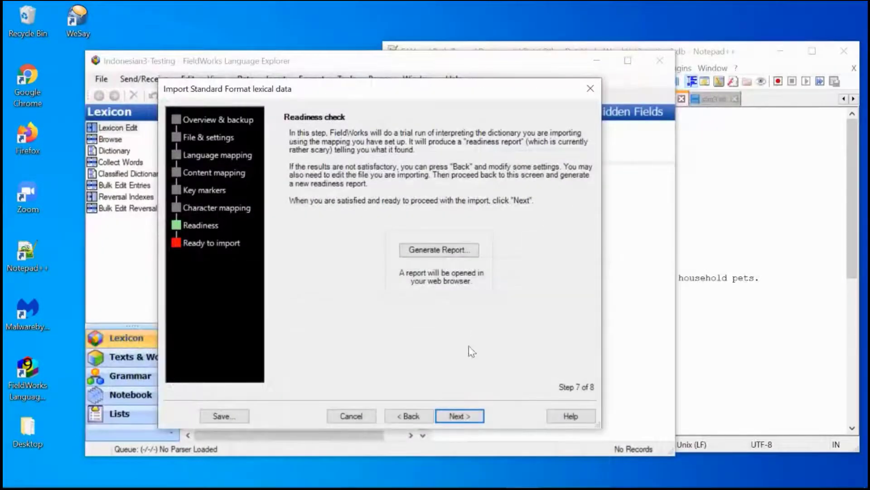
Step: Run the import with the final import report displayed, and return from the report to the lexicon
click(457, 416)
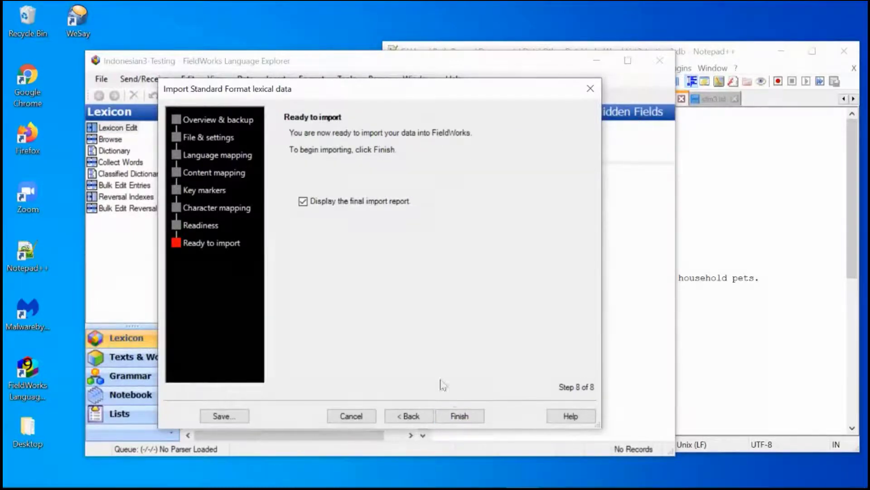
click(454, 418)
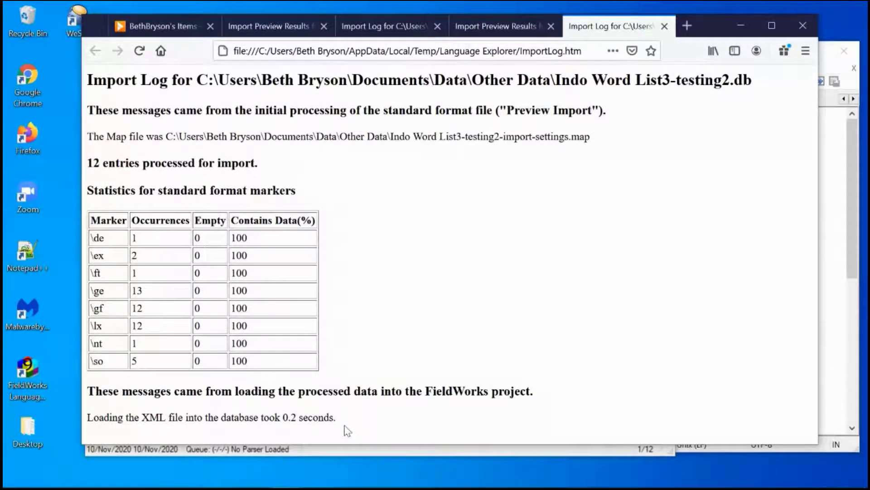
click(741, 26)
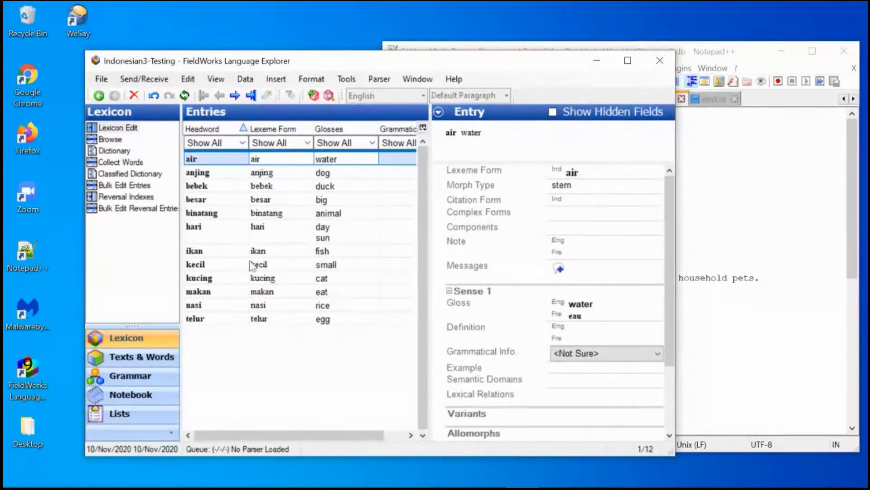
Step: Examine the imported kucing entry's definition, example, translation and general note
click(204, 280)
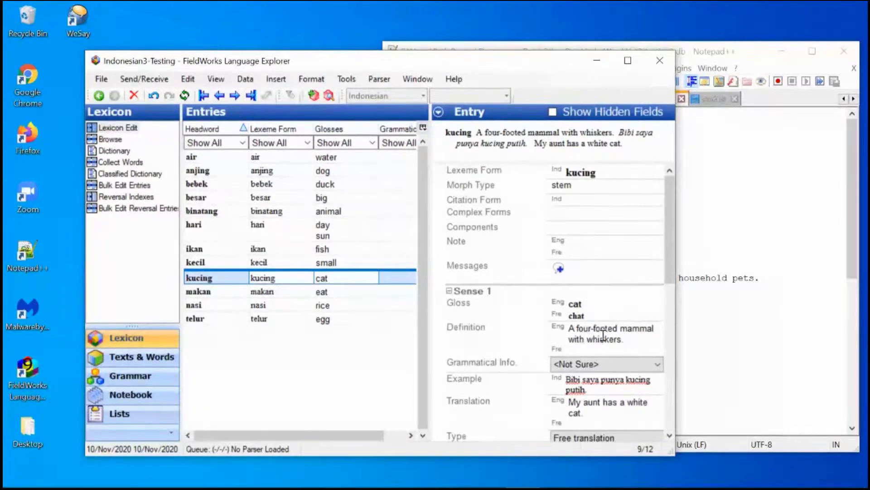
drag(673, 242, 675, 293)
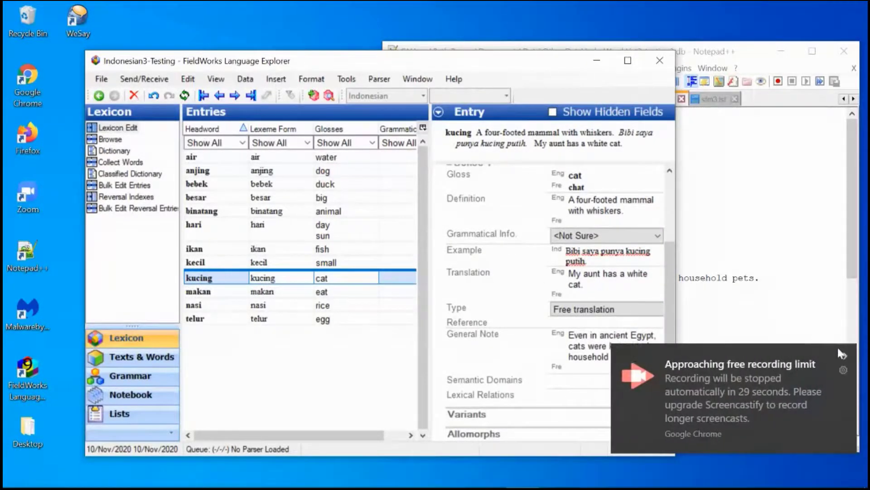
click(842, 354)
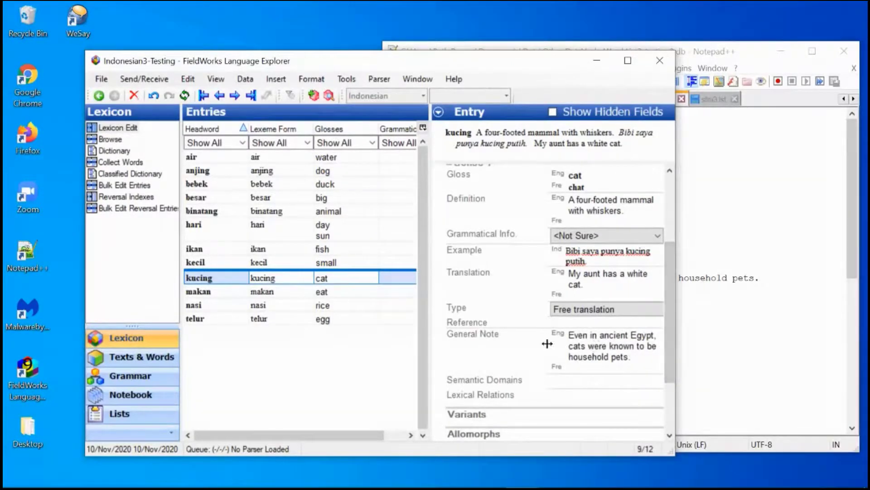